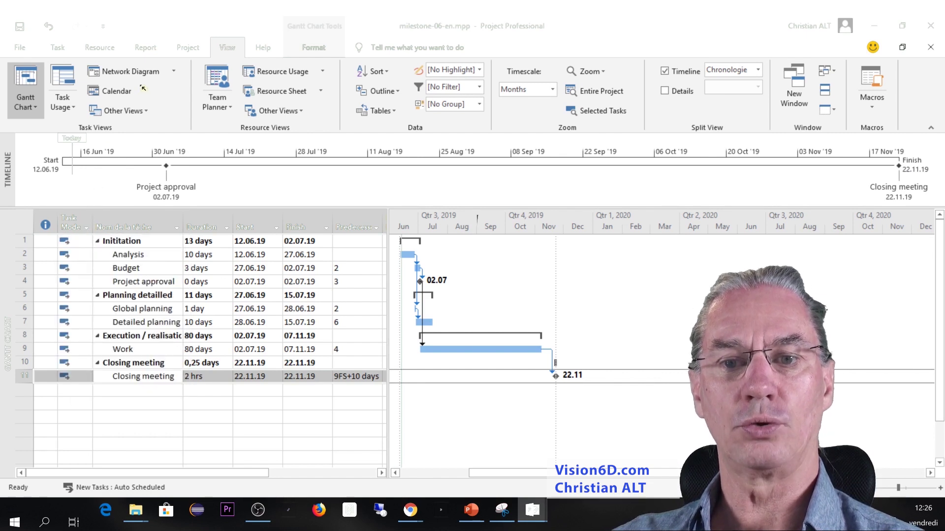
Open the Milestone Report from the In Progress reports list.
click(146, 49)
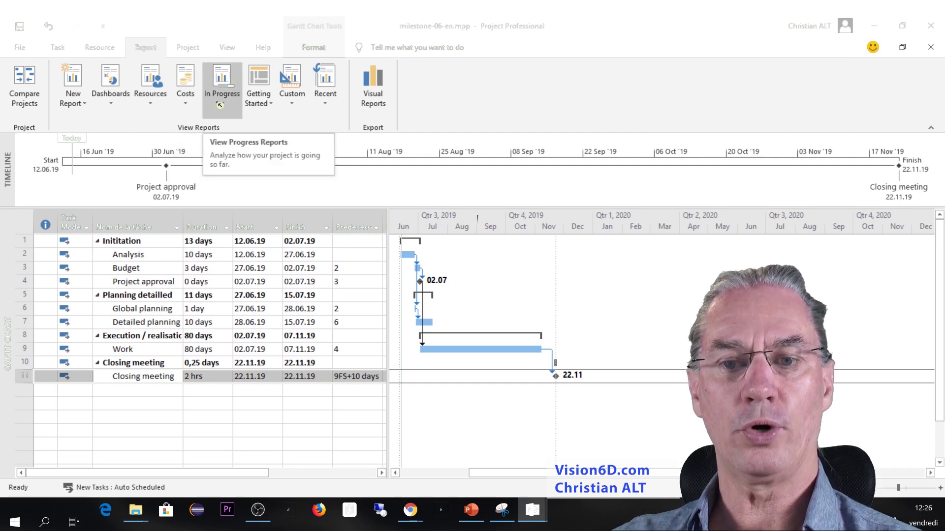
click(219, 105)
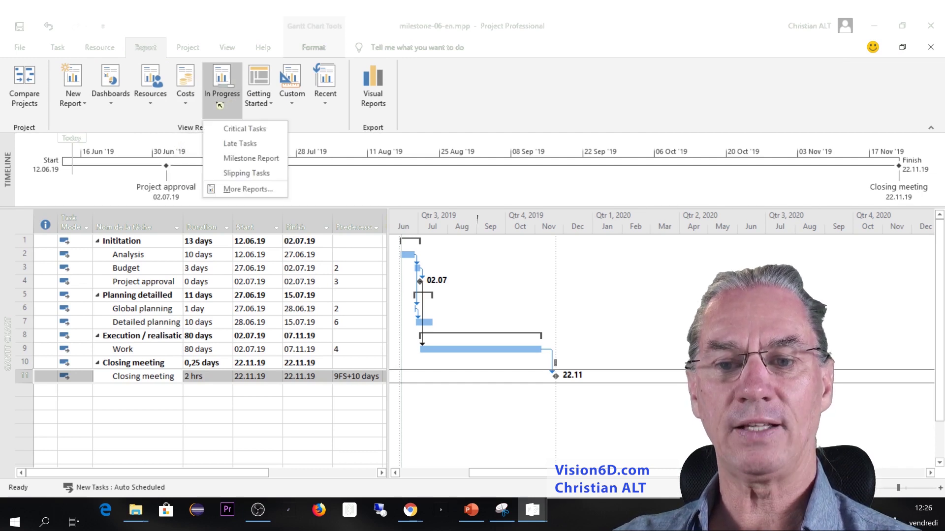
click(243, 160)
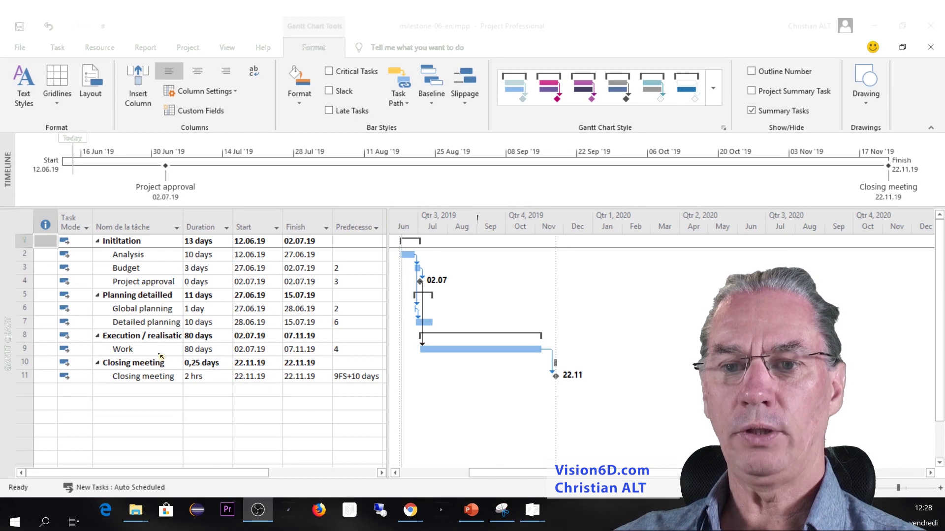
Set the project status date to 15 July 2019 using the calendar picker.
click(189, 48)
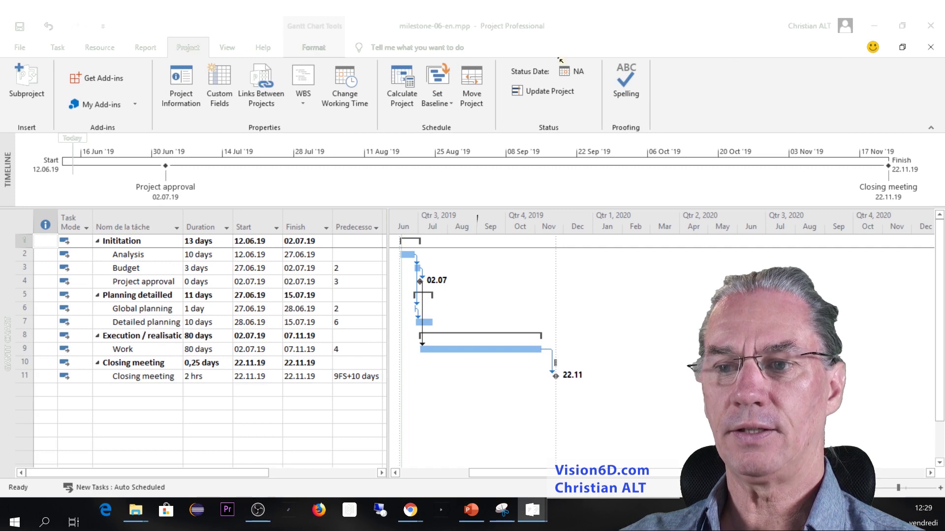
click(567, 72)
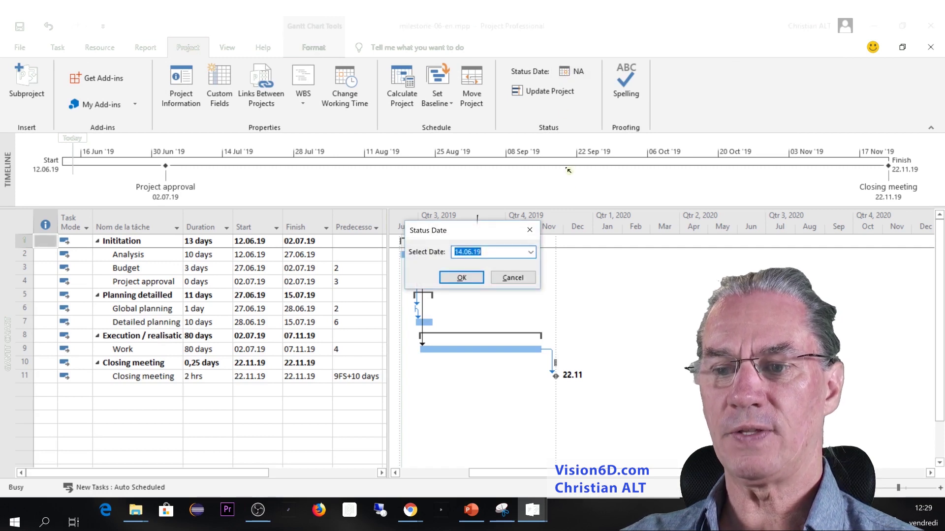
click(531, 253)
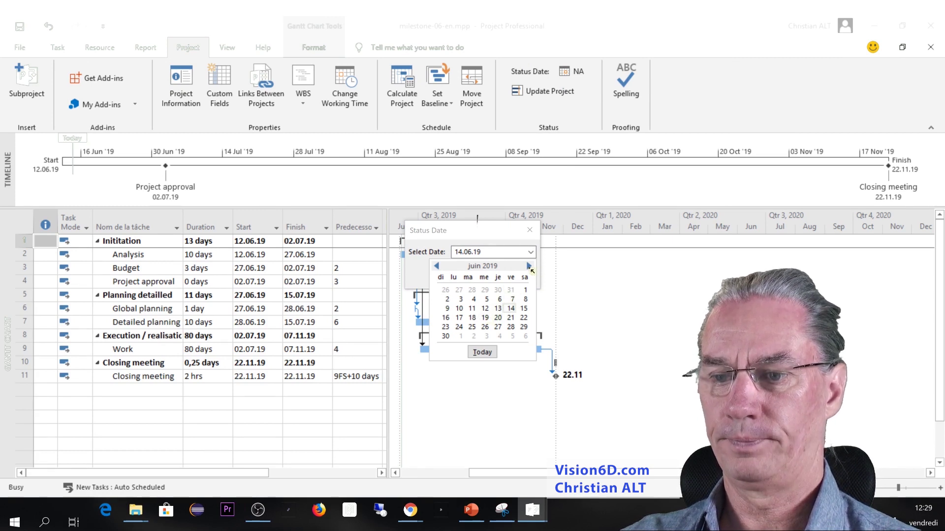
click(530, 266)
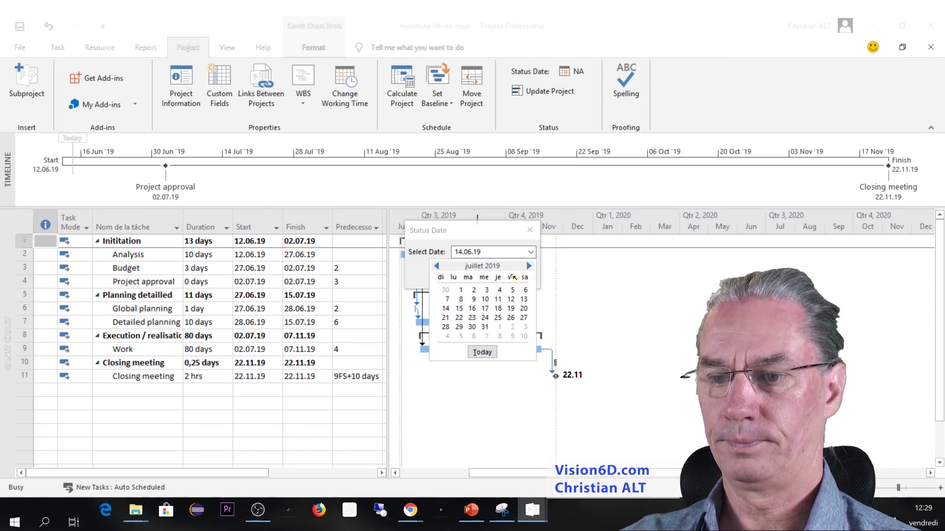
click(459, 313)
click(464, 279)
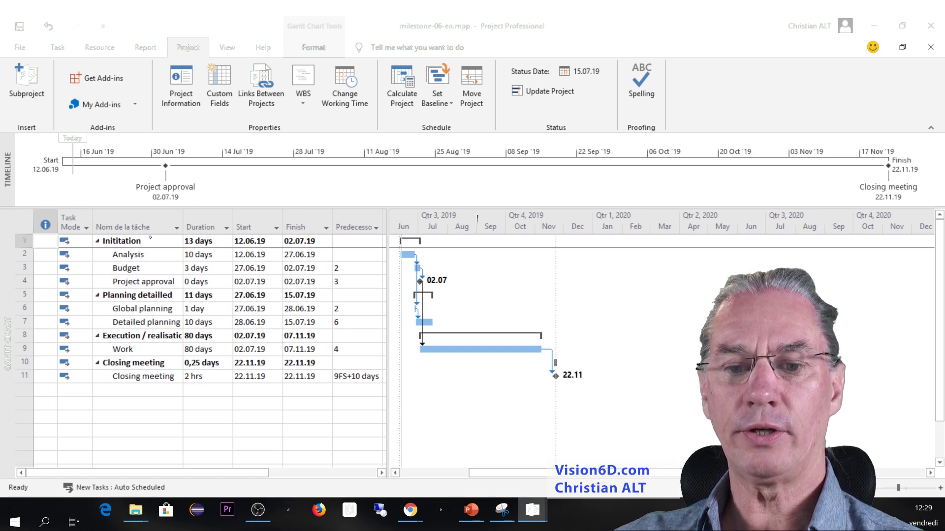
Select Analysis through Project approval (rows 2–4) and mark them 100% complete.
click(25, 254)
drag(22, 254, 20, 280)
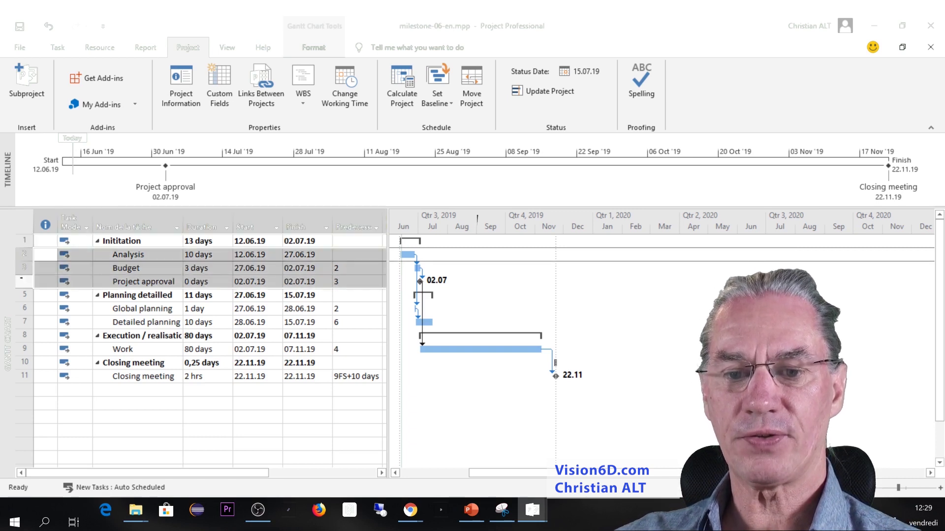
click(58, 49)
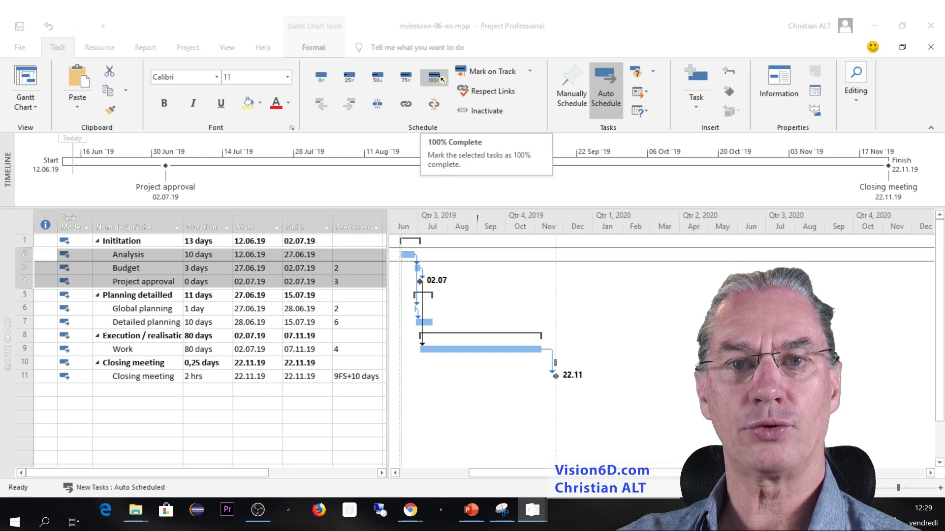
click(436, 77)
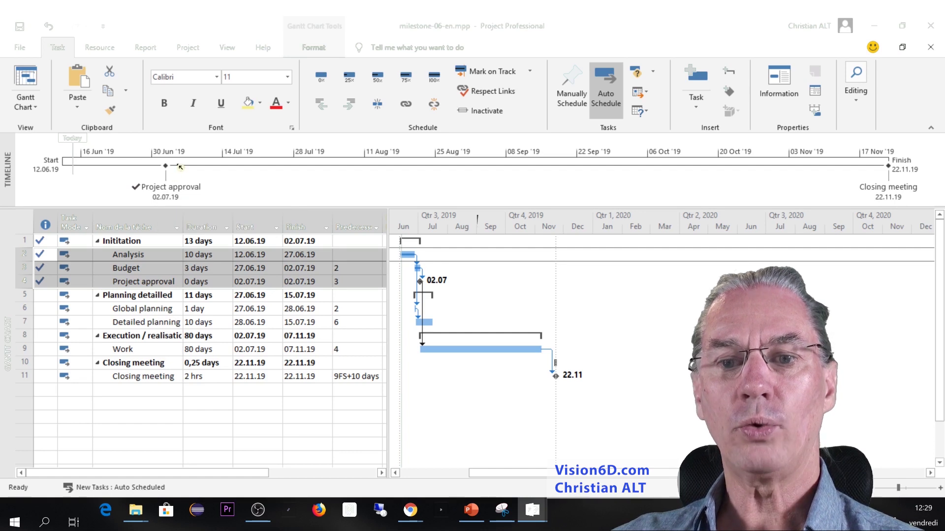
Reopen the In Progress Milestone Report to confirm Project approval (02.07.19) is completed.
click(146, 48)
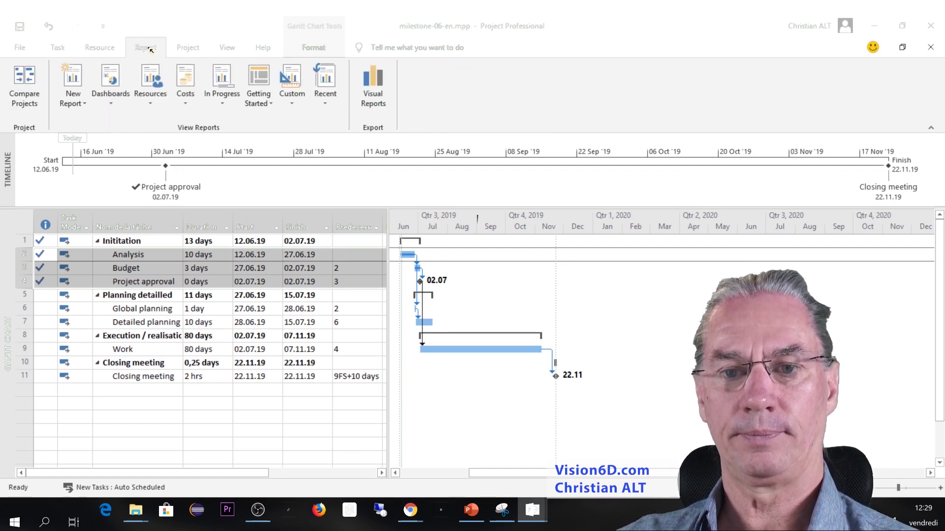
click(224, 103)
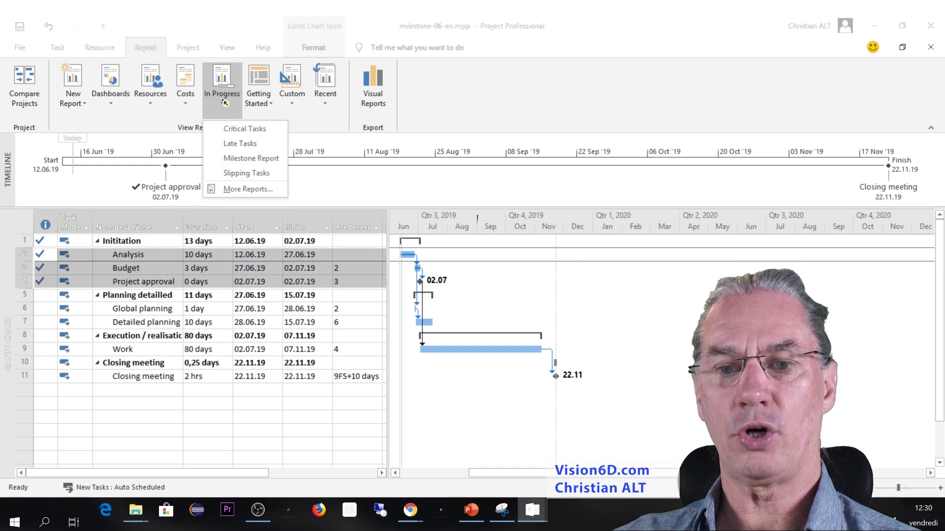
click(246, 159)
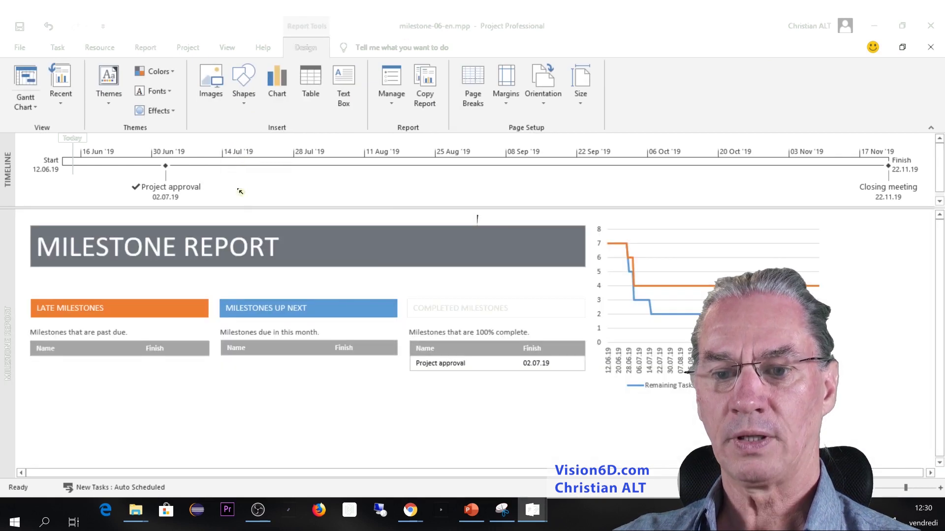